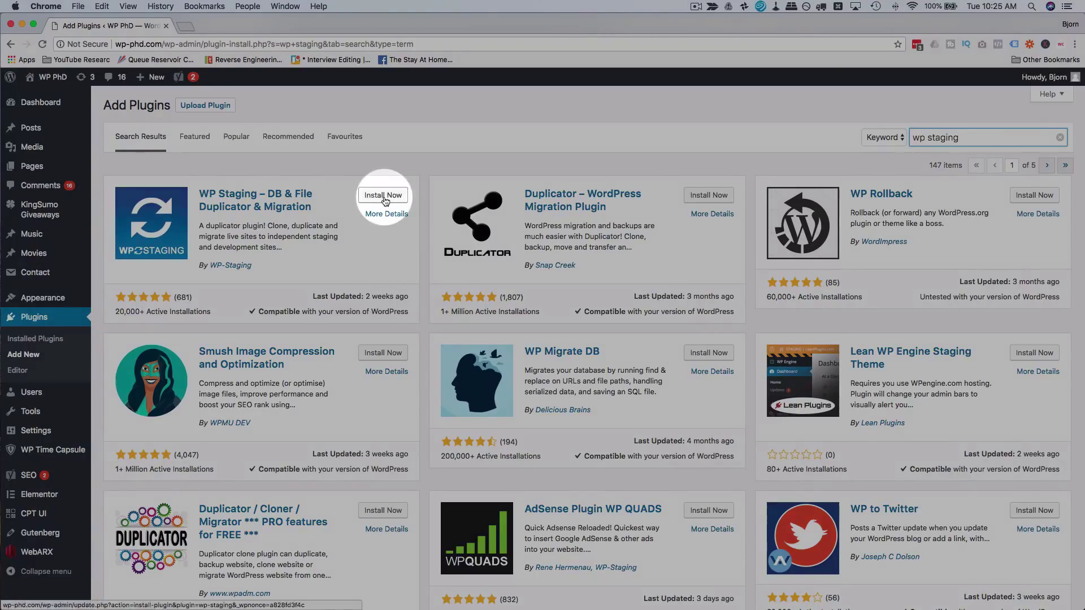
# Install and activate the WP Staging – DB & File Duplicator & Migration plugin from the search results
pyautogui.click(384, 198)
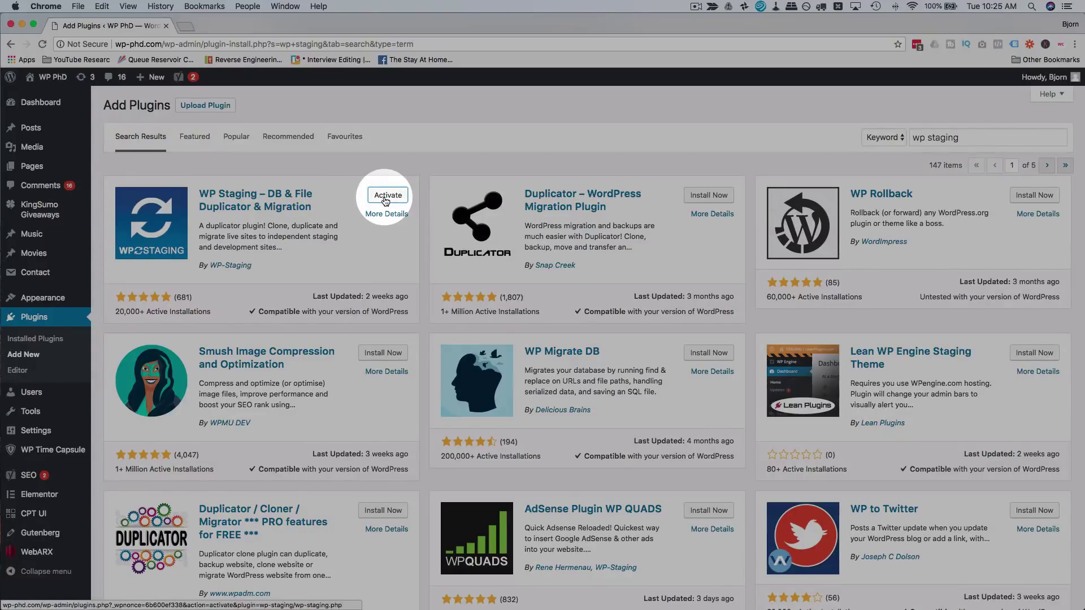
pyautogui.click(388, 196)
pyautogui.scroll(-2, 57, 419)
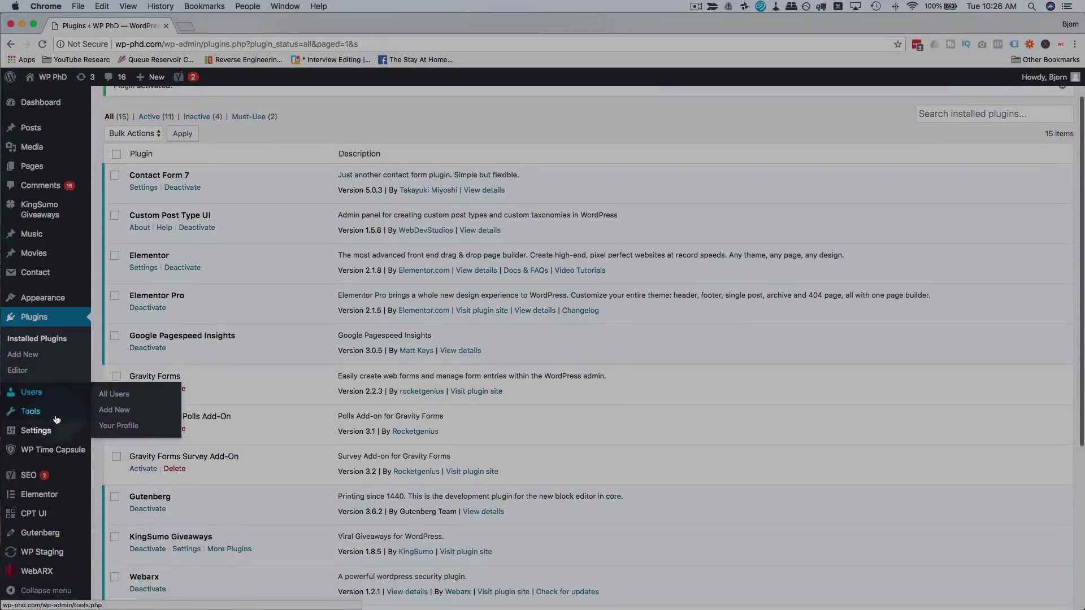
# Open the WP Staging settings and permanently dismiss the notice recommending a full backup
pyautogui.moveTo(51, 434)
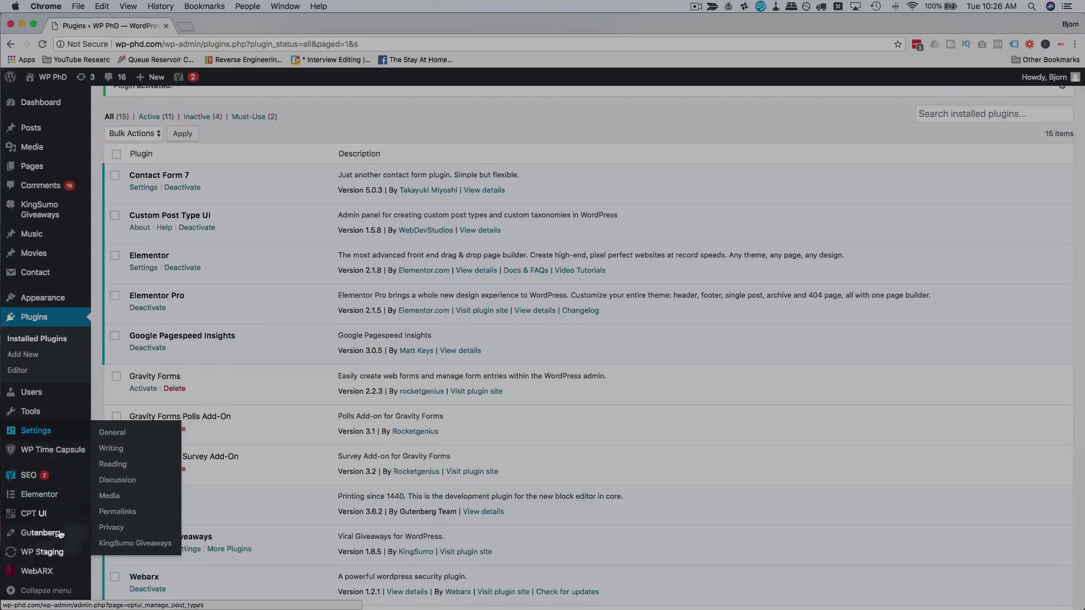
pyautogui.moveTo(32, 553)
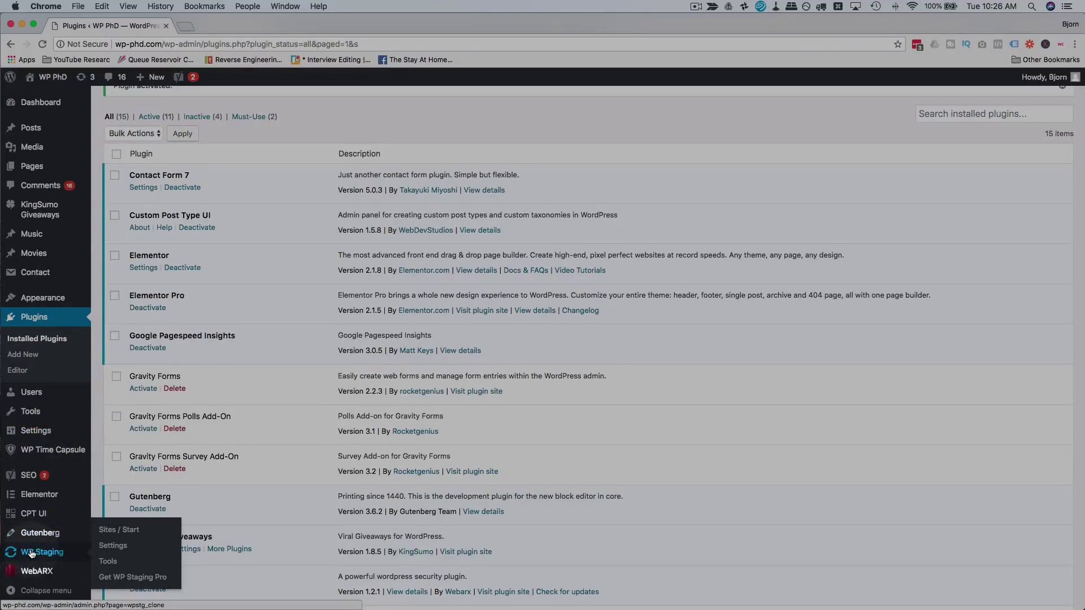
pyautogui.click(115, 547)
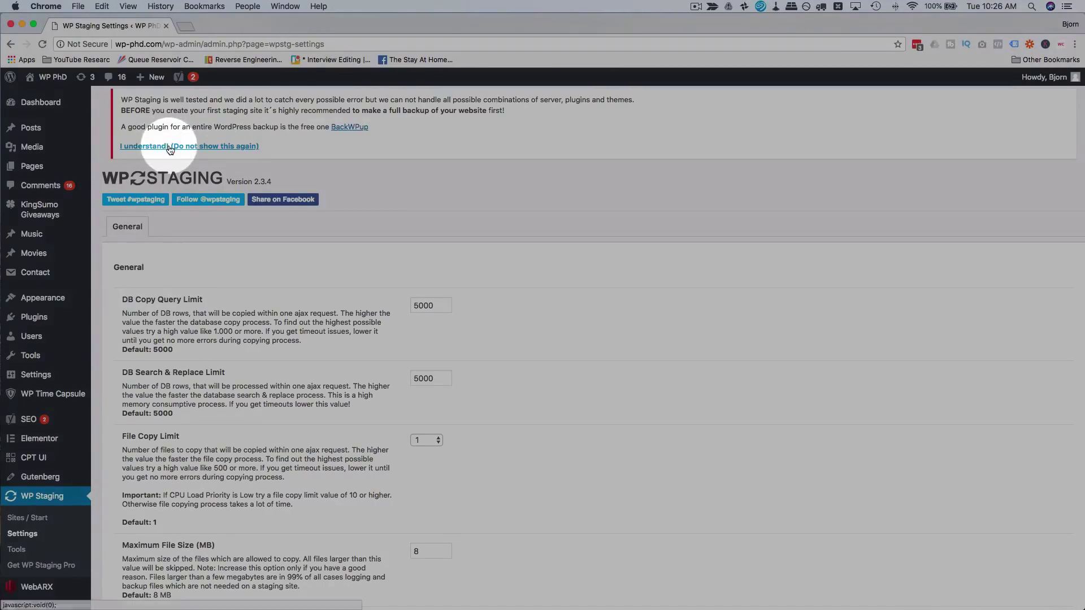
pyautogui.click(192, 145)
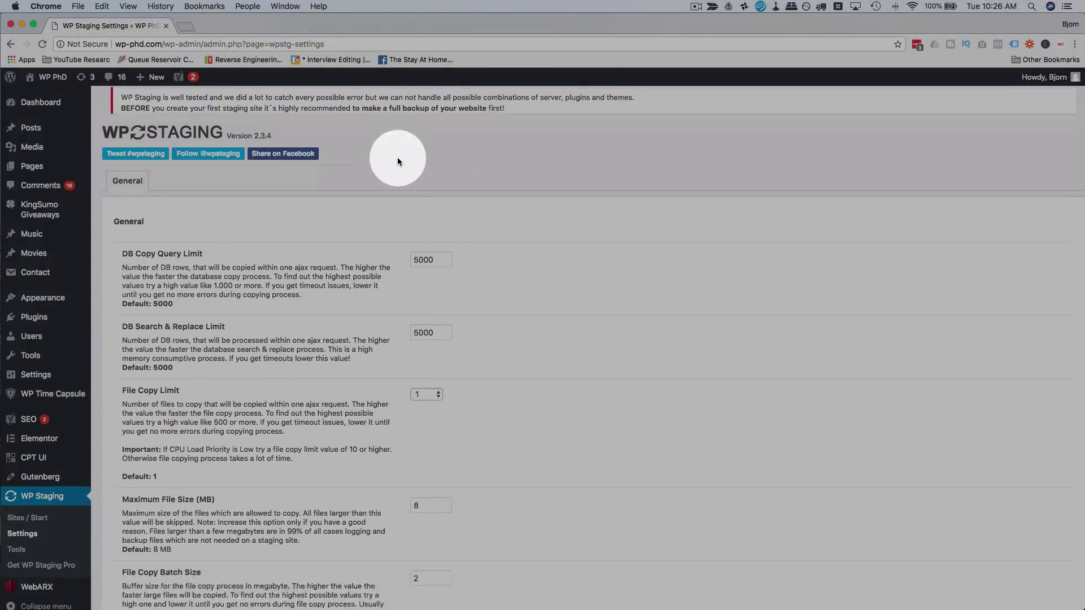
# Review the general WP Staging settings, from the database and file copy limits to the custom login link
pyautogui.scroll(-3, 398, 158)
pyautogui.scroll(1, 398, 160)
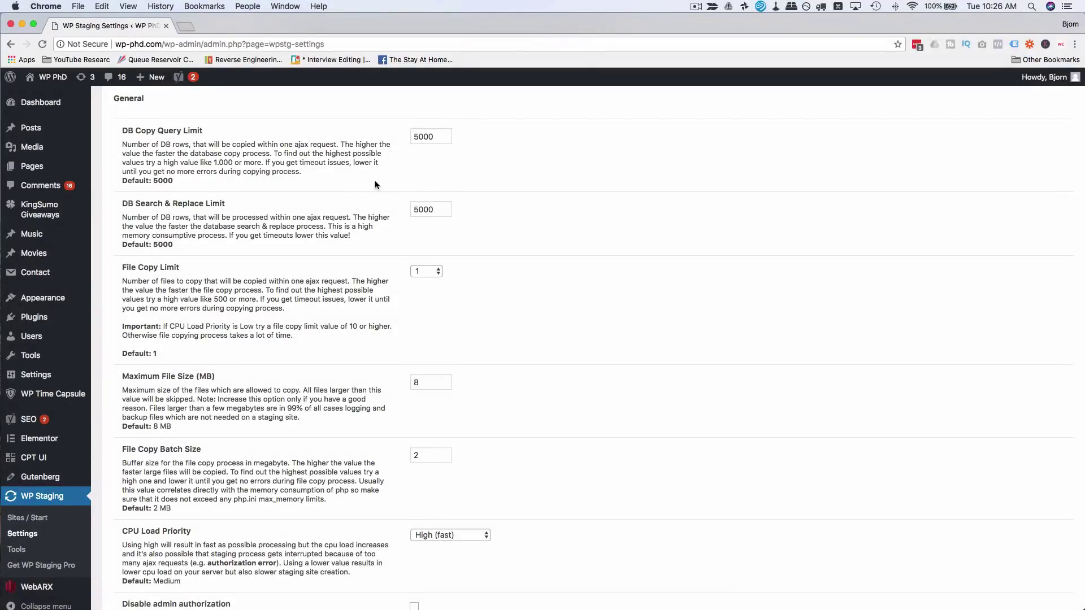
pyautogui.scroll(-5, 359, 248)
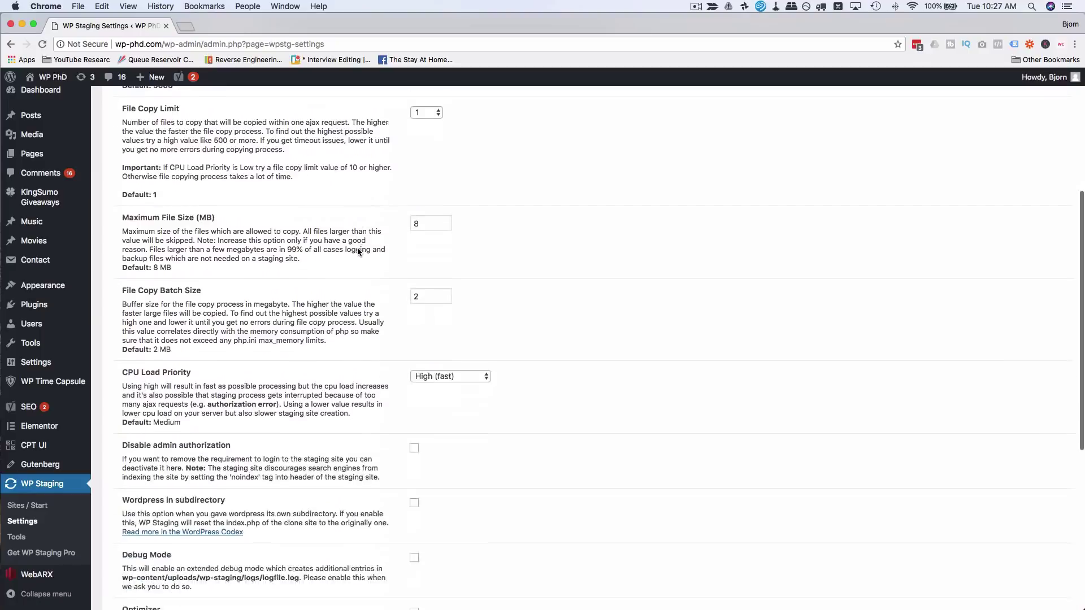
pyautogui.scroll(5, 365, 296)
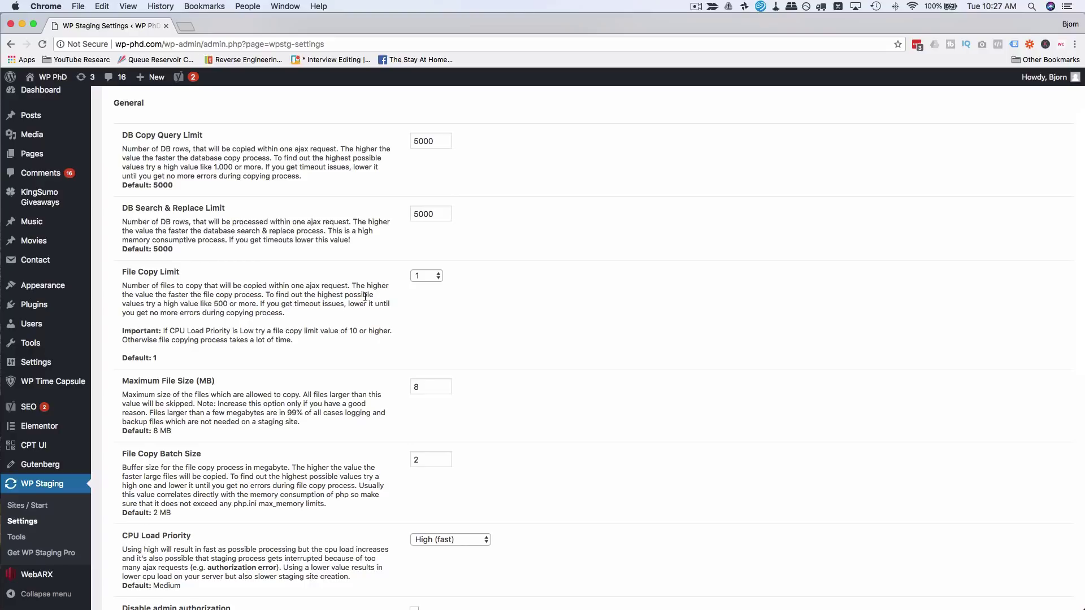
pyautogui.scroll(-3, 365, 250)
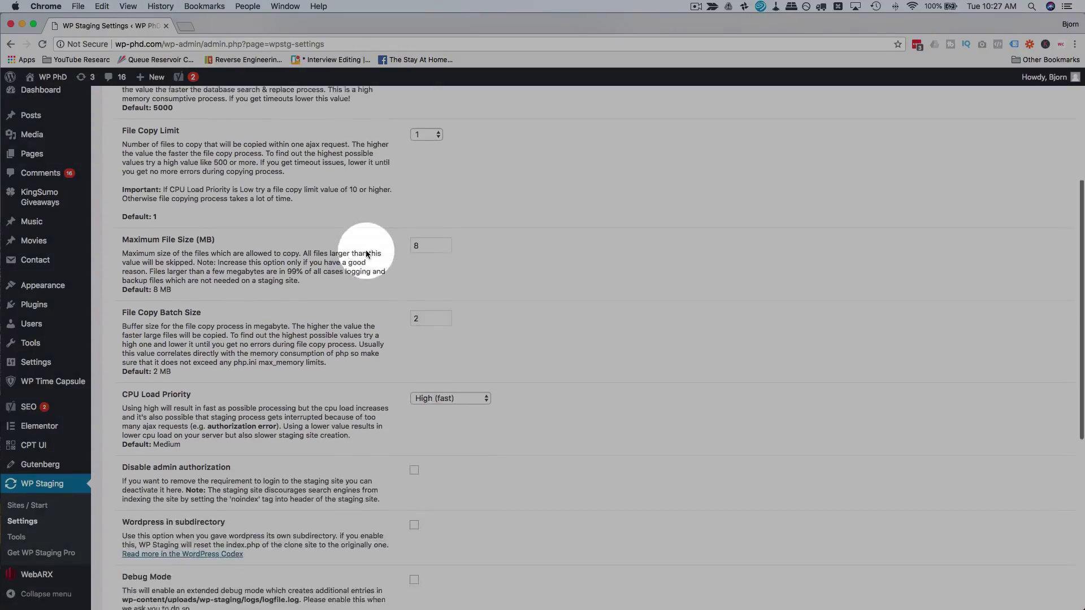
pyautogui.scroll(-5, 368, 380)
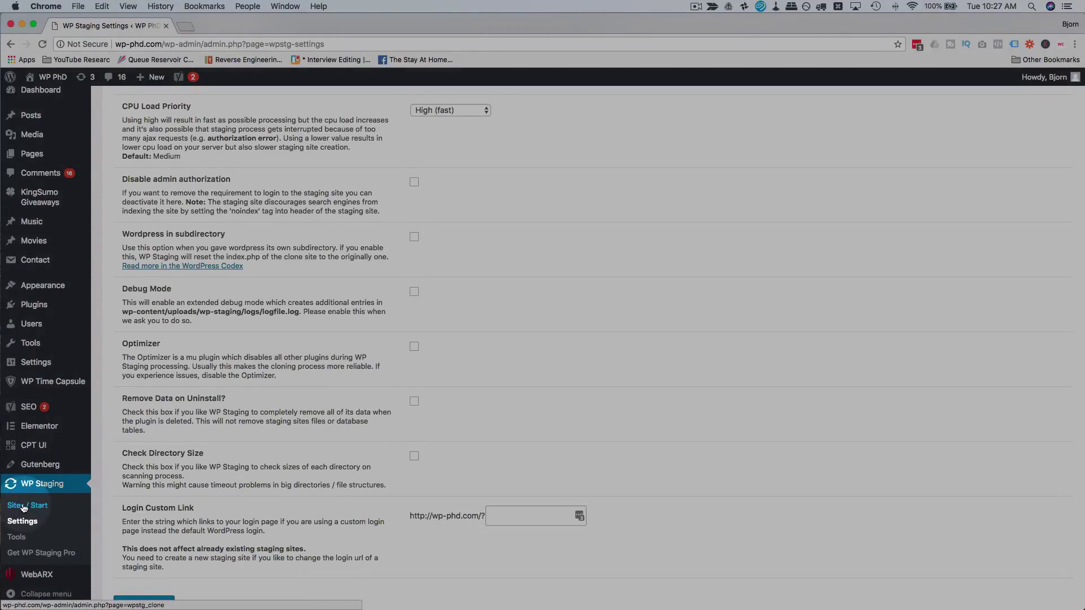
# Begin a new staging site from the WP Staging sites overview and name it WP PHD Staging
pyautogui.click(23, 508)
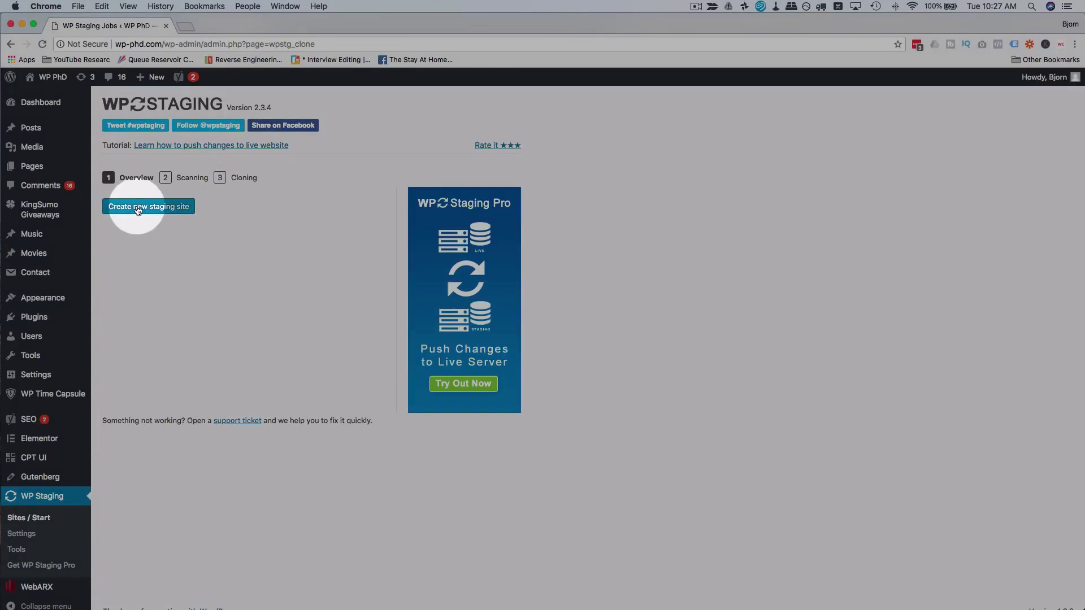
pyautogui.click(155, 207)
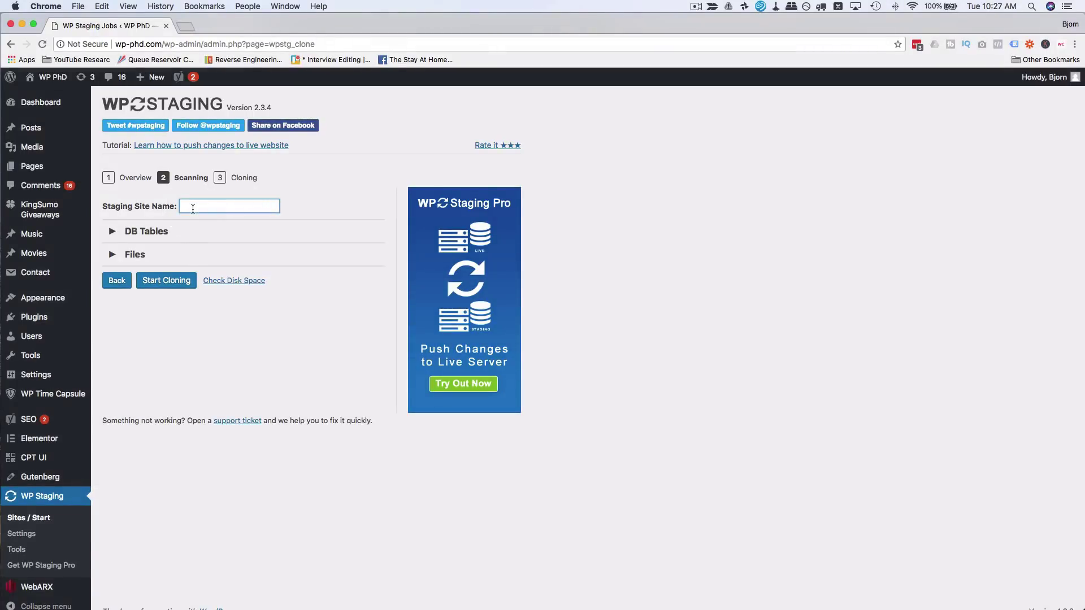
pyautogui.write('WP PHD Staging')
# Examine the database tables and the folders selected for copying to the staging site, collapsing each list after viewing
pyautogui.click(113, 233)
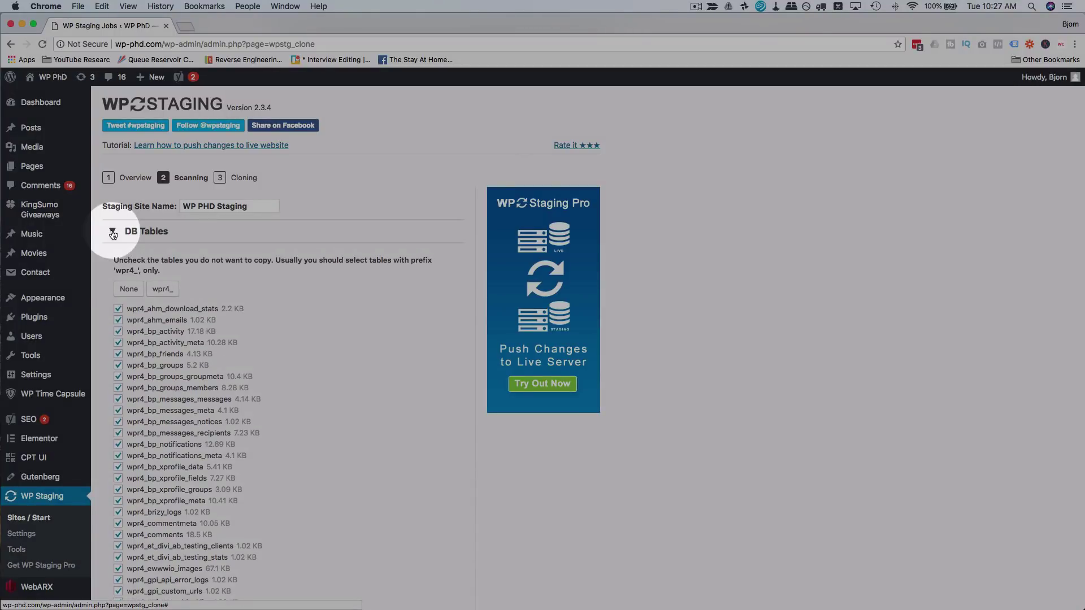
pyautogui.scroll(-10, 113, 308)
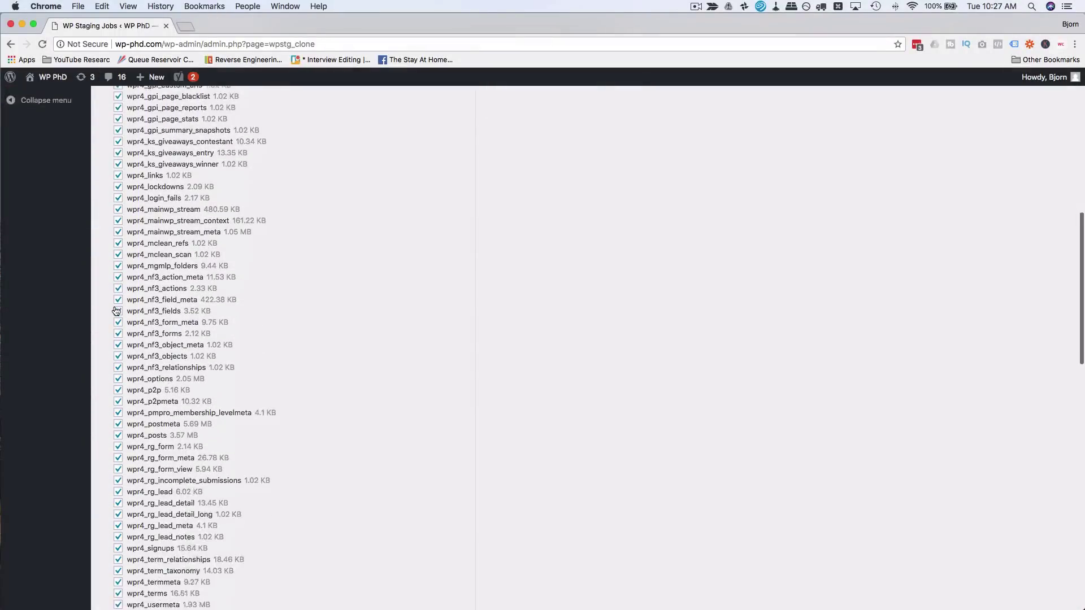
pyautogui.scroll(-15, 115, 310)
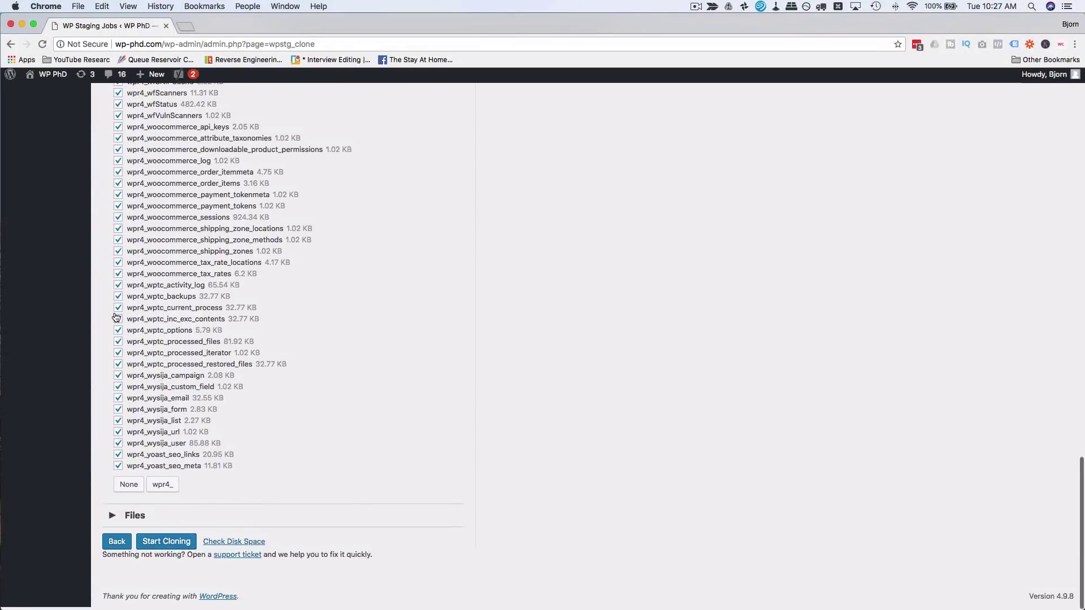
pyautogui.scroll(20, 115, 318)
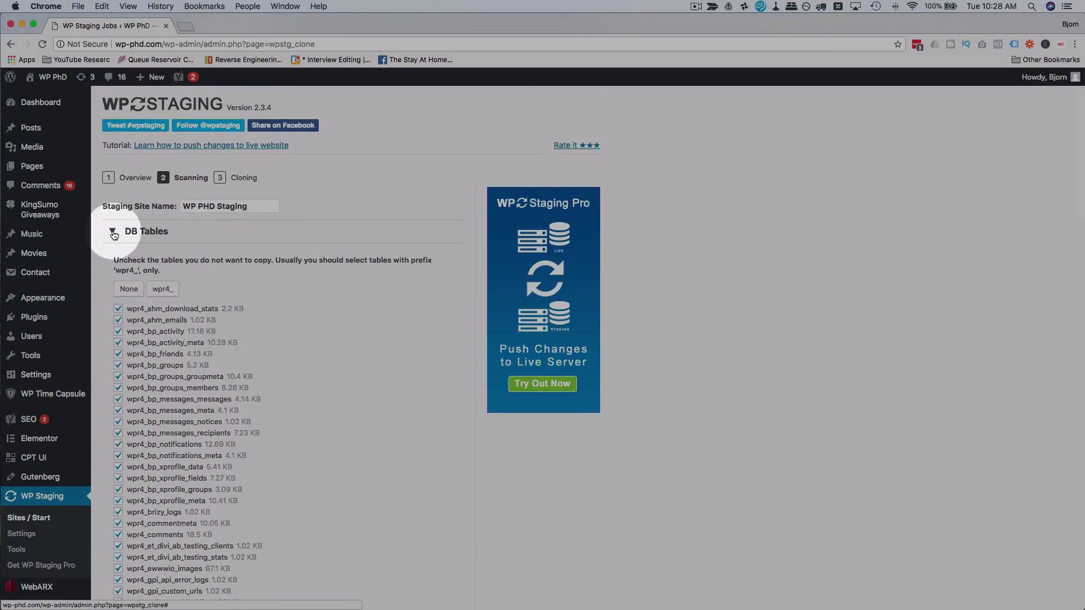
pyautogui.click(113, 232)
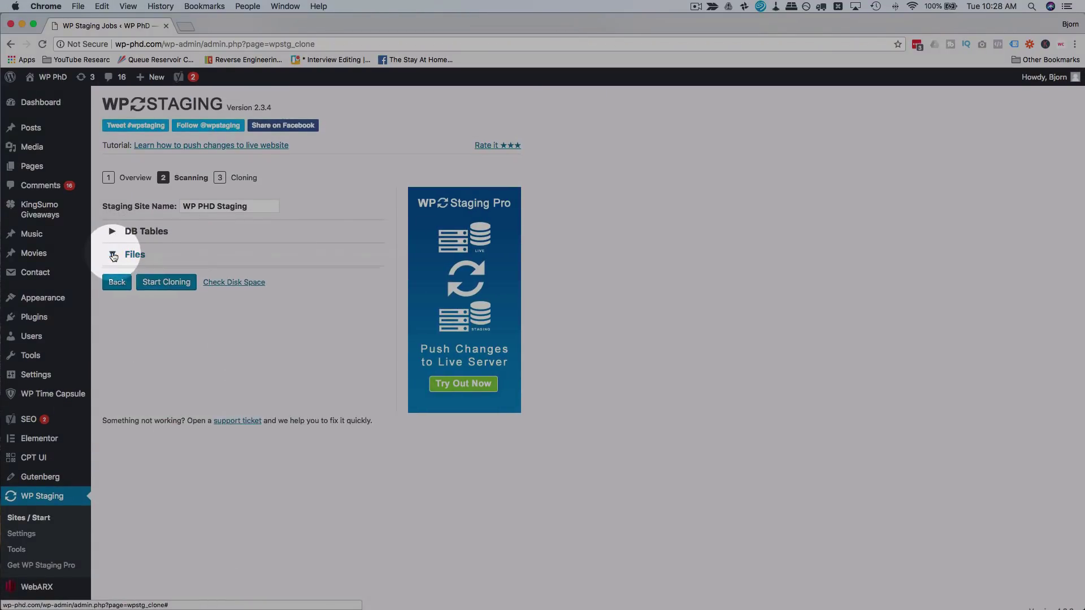
pyautogui.click(114, 255)
pyautogui.scroll(-1, 115, 266)
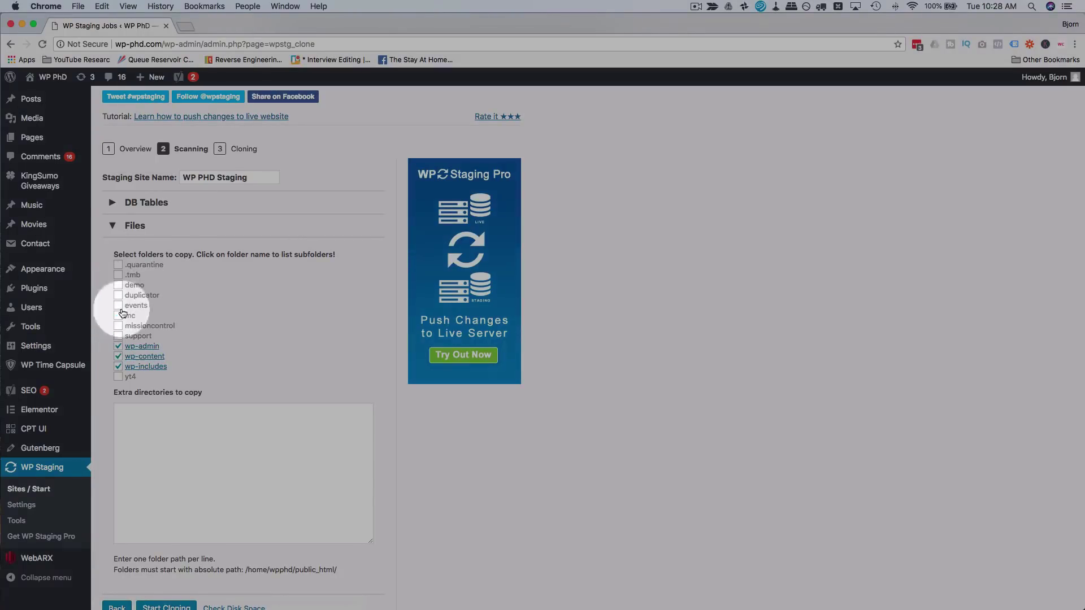
pyautogui.click(111, 225)
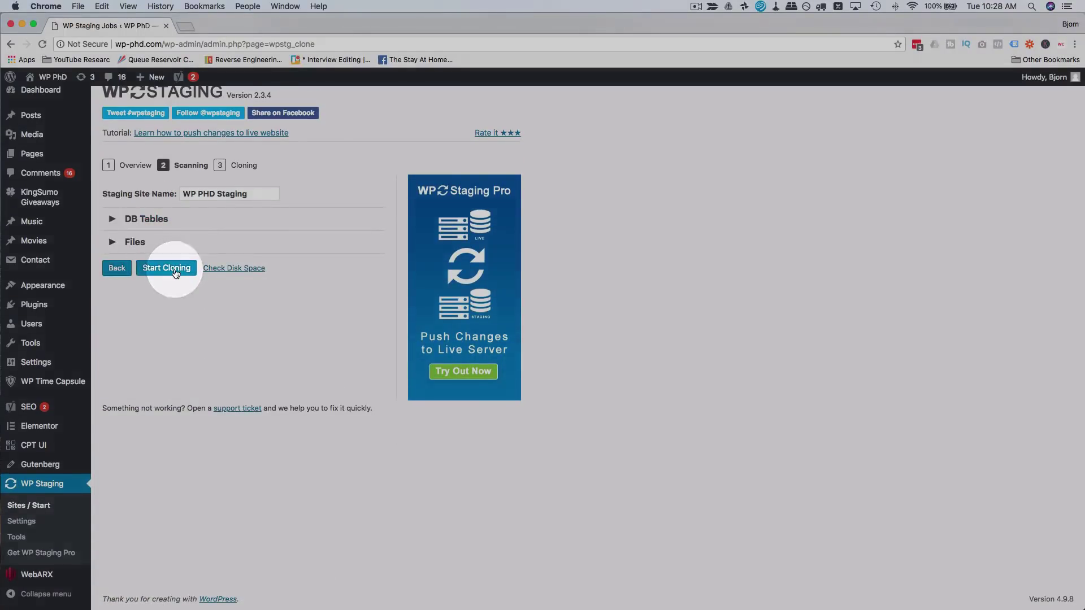
# Start cloning the site, open the finished staging site and highlight its subdirectory in the address
pyautogui.click(175, 270)
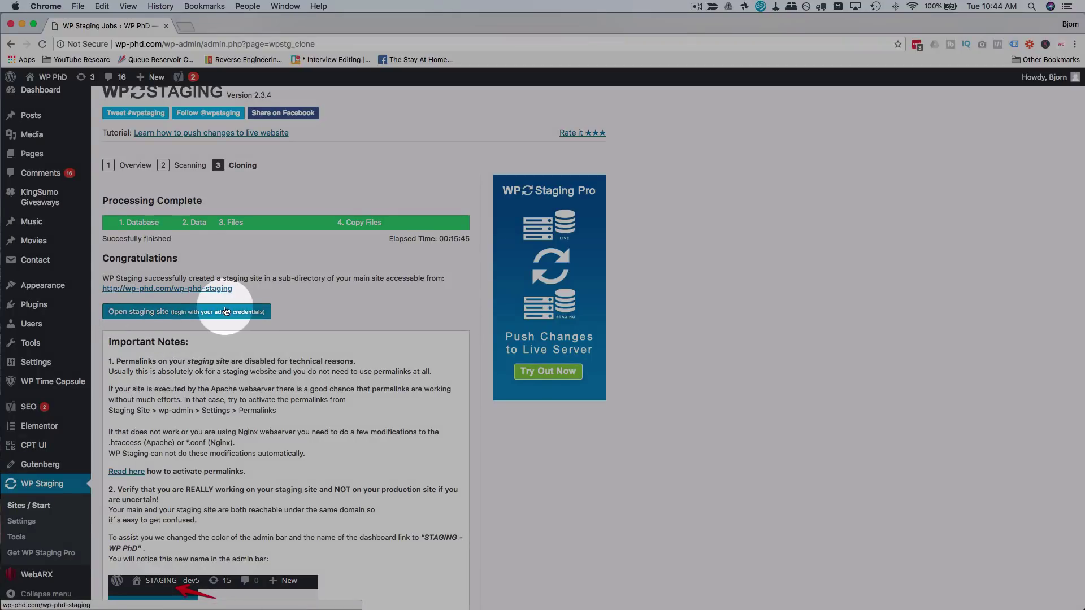
pyautogui.click(215, 311)
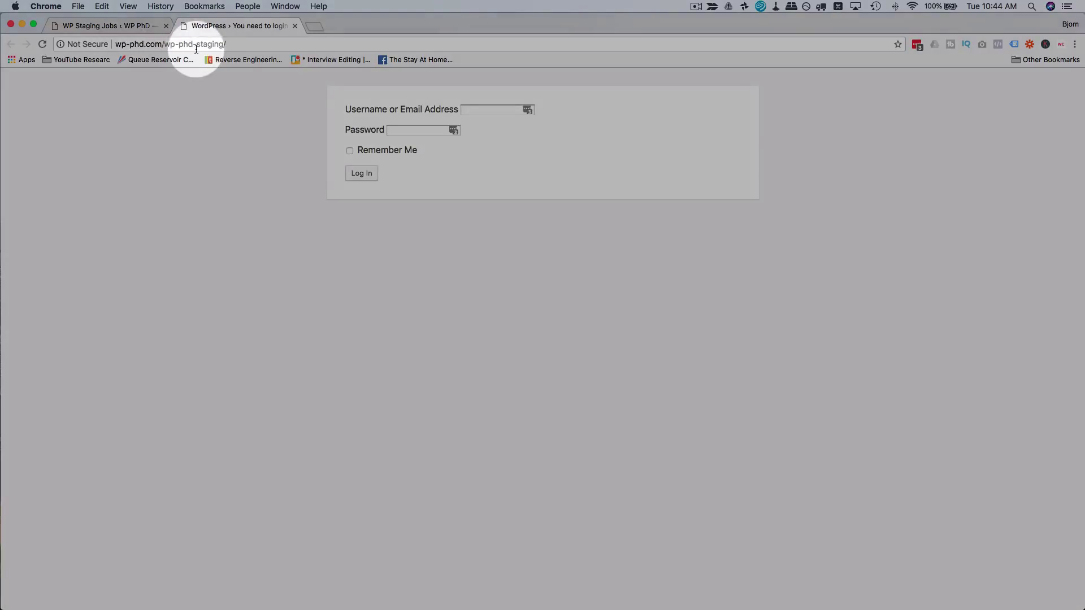
pyautogui.moveTo(164, 45); pyautogui.dragTo(229, 44)
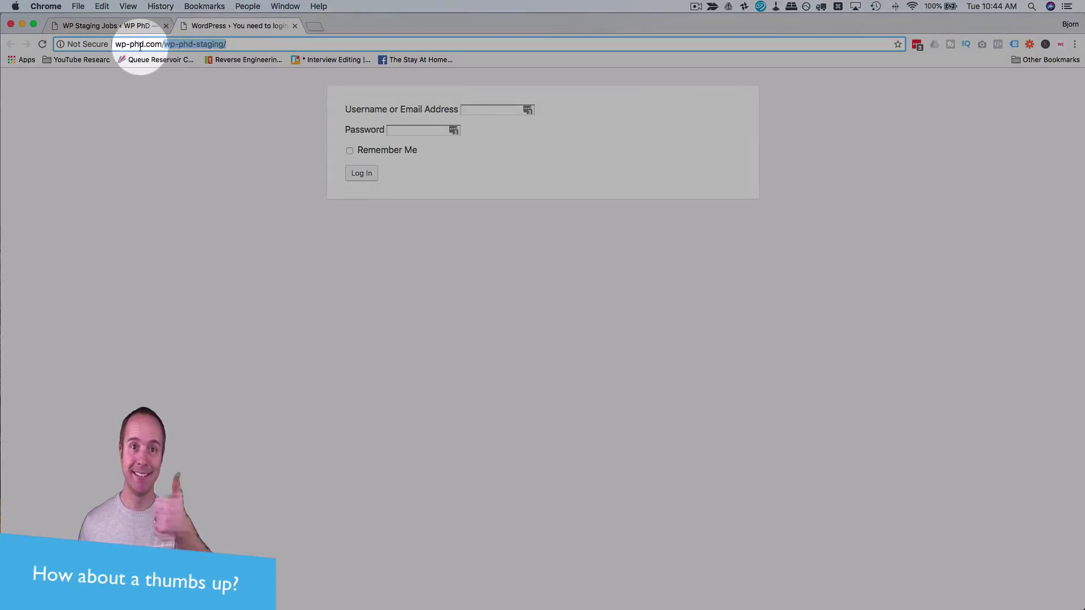
# Log in to the staging site by filling the username and password fields with the saved admin credentials
pyautogui.click(510, 111)
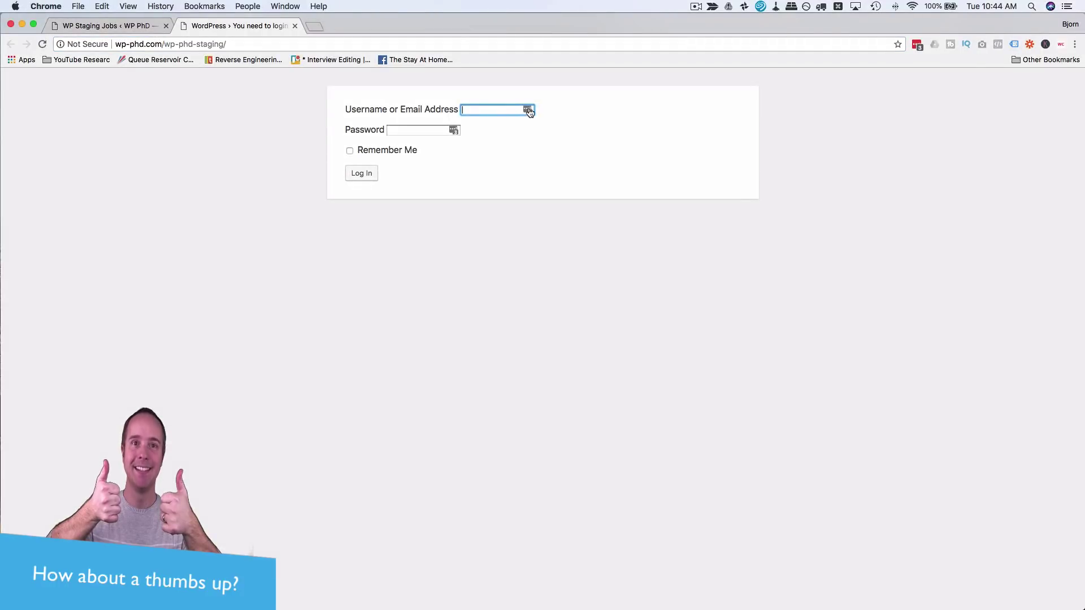
pyautogui.click(530, 112)
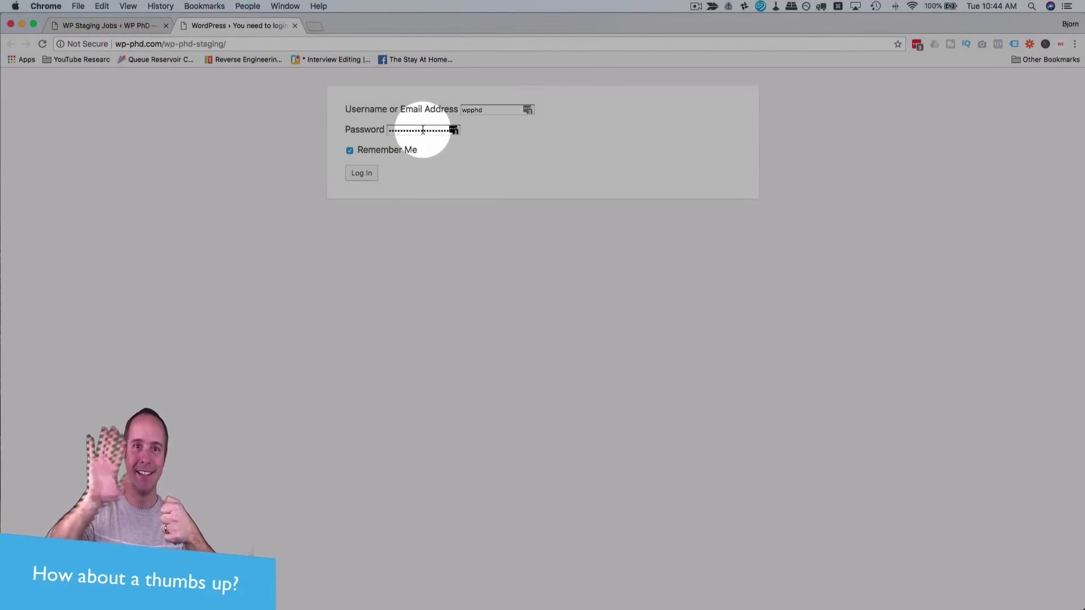
pyautogui.click(362, 176)
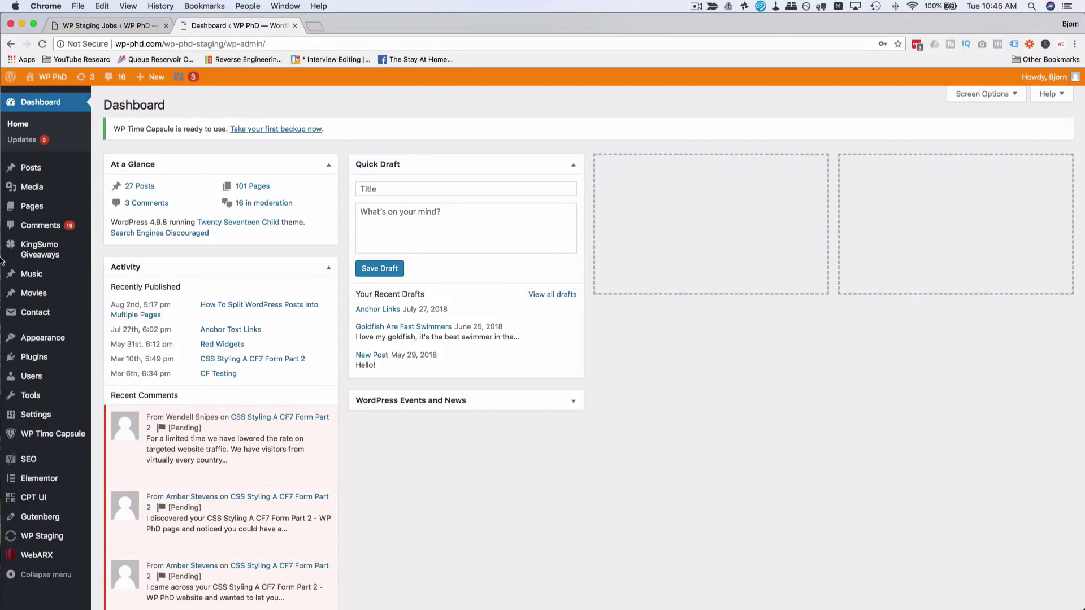
# Open the staging site's front end in a separate tab from its dashboard and view the homepage
pyautogui.moveTo(50, 77)
pyautogui.keyDown('super'); pyautogui.click(46, 100); pyautogui.keyUp('super')
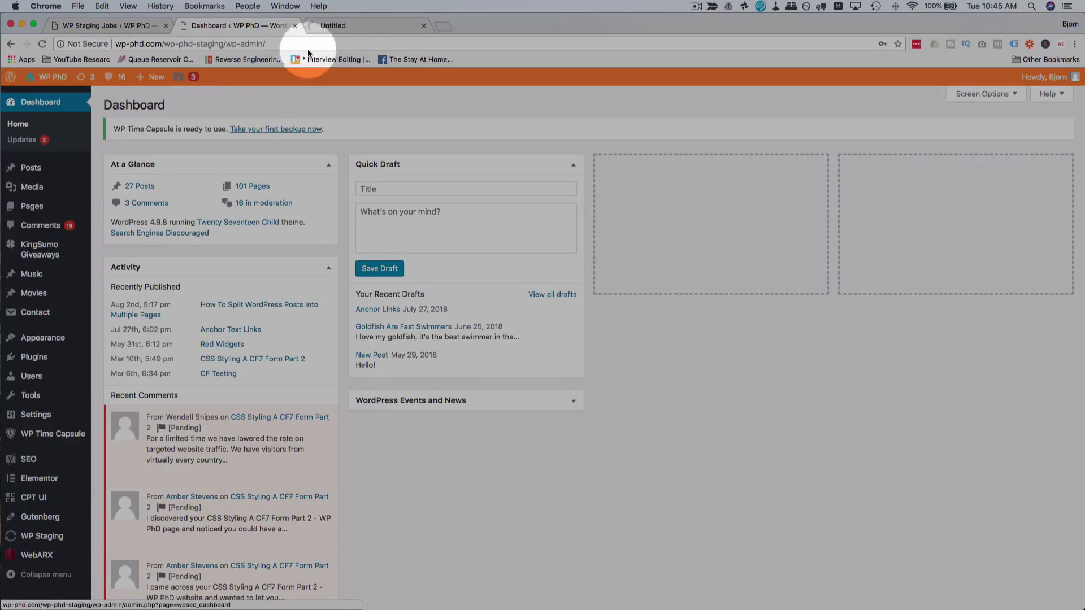
pyautogui.click(351, 25)
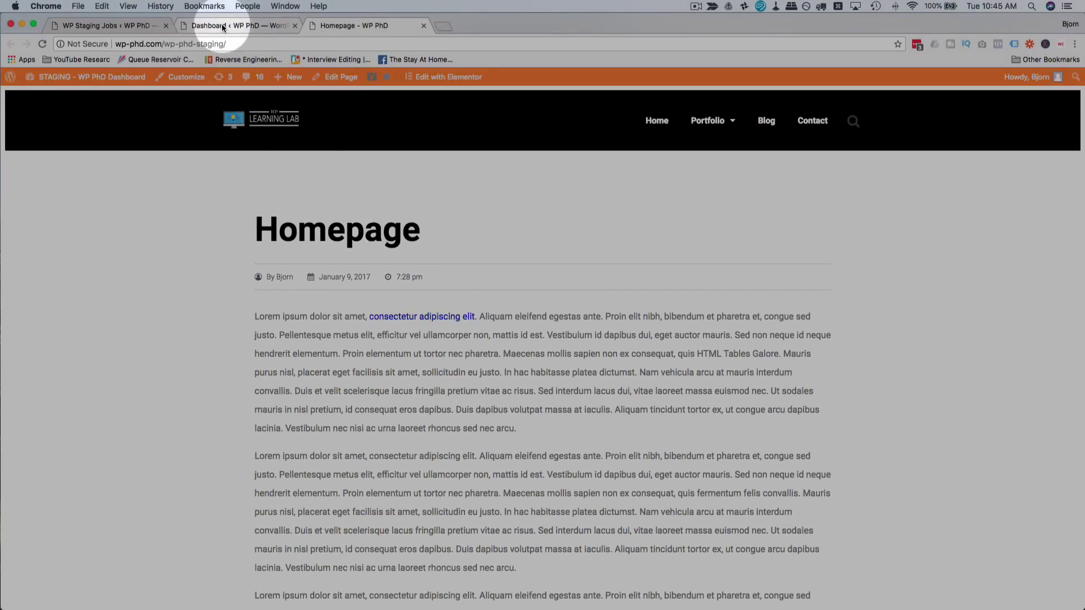
# Compare the admin bar of the staging dashboard with that of the live site's WP Staging page
pyautogui.click(222, 23)
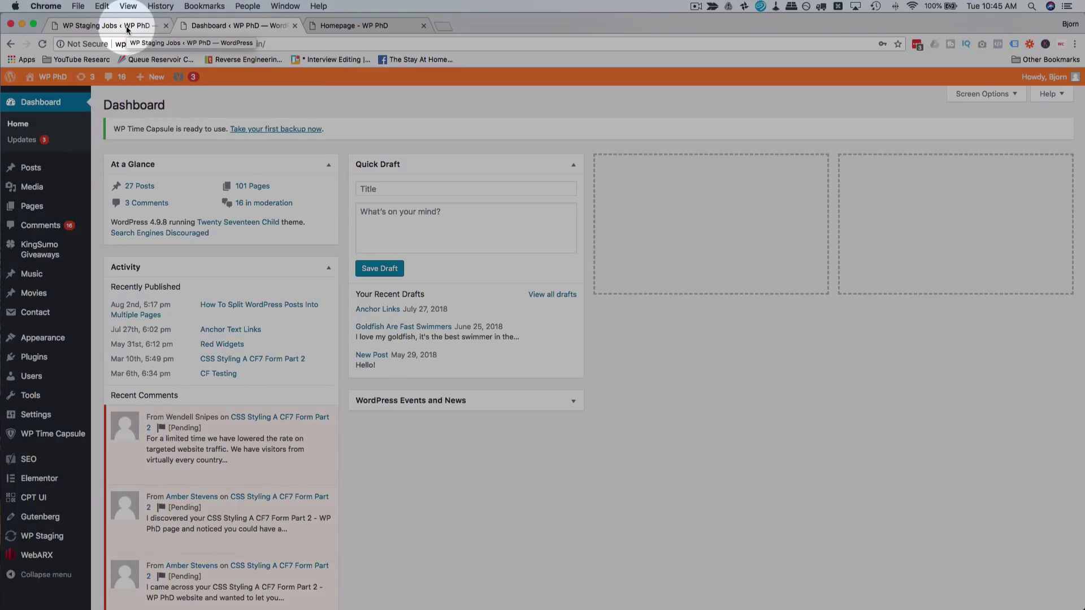
pyautogui.click(127, 25)
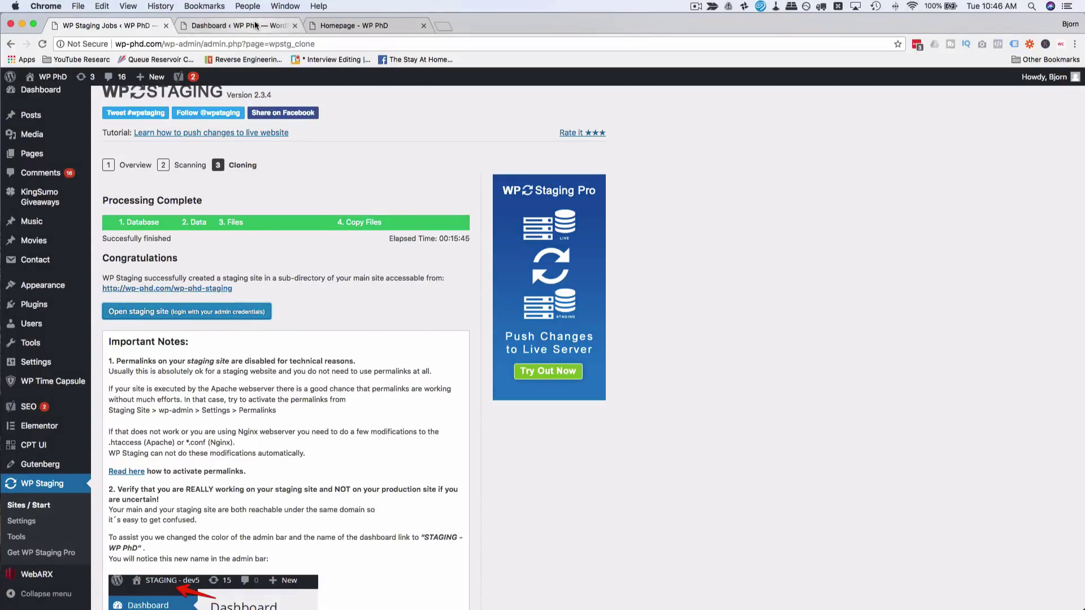
pyautogui.click(256, 25)
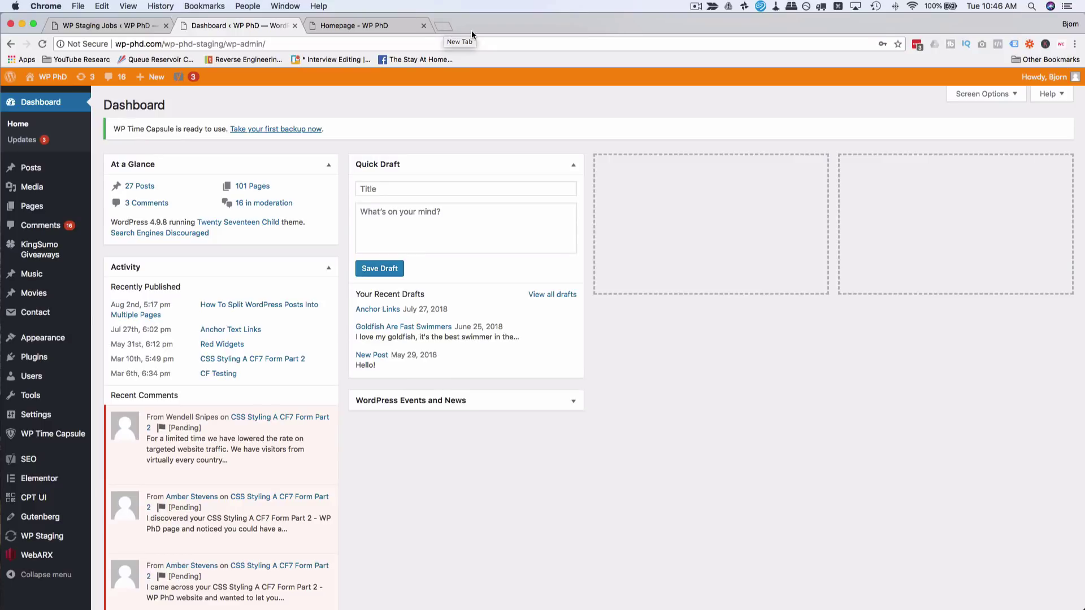
# Open wp-staging.com in a new tab and select the Personal - 1 Active Site licence on its pricing page
pyautogui.click(443, 26)
pyautogui.write('wp-staging.com')
pyautogui.press('Return')
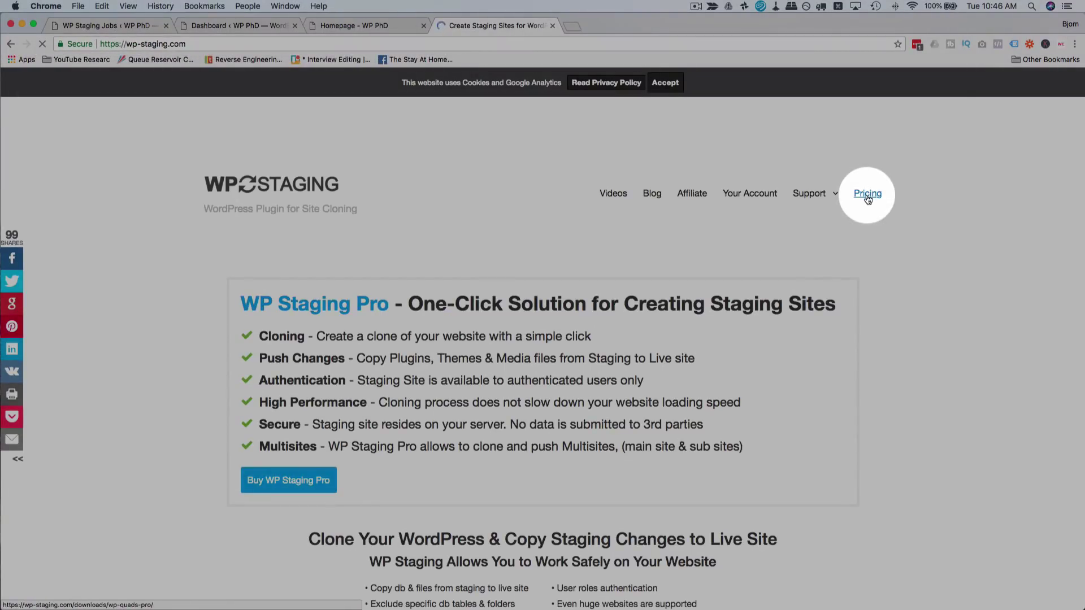
pyautogui.click(868, 195)
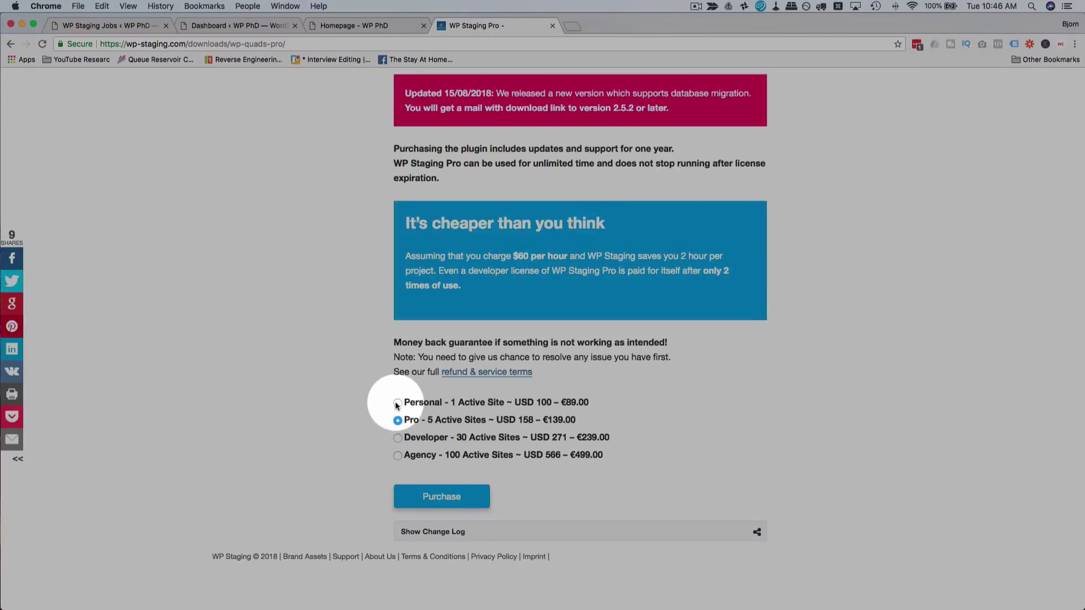
pyautogui.click(398, 403)
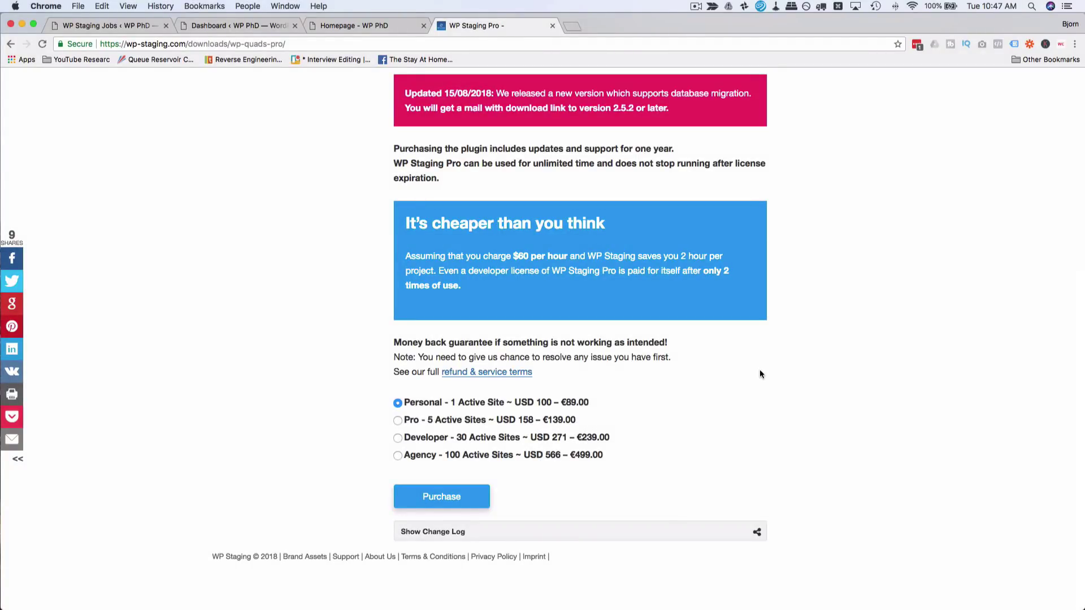
# Review the WP Staging Pro feature list on the pricing page, and return to the staging site's dashboard
pyautogui.scroll(2, 761, 368)
pyautogui.scroll(5, 760, 368)
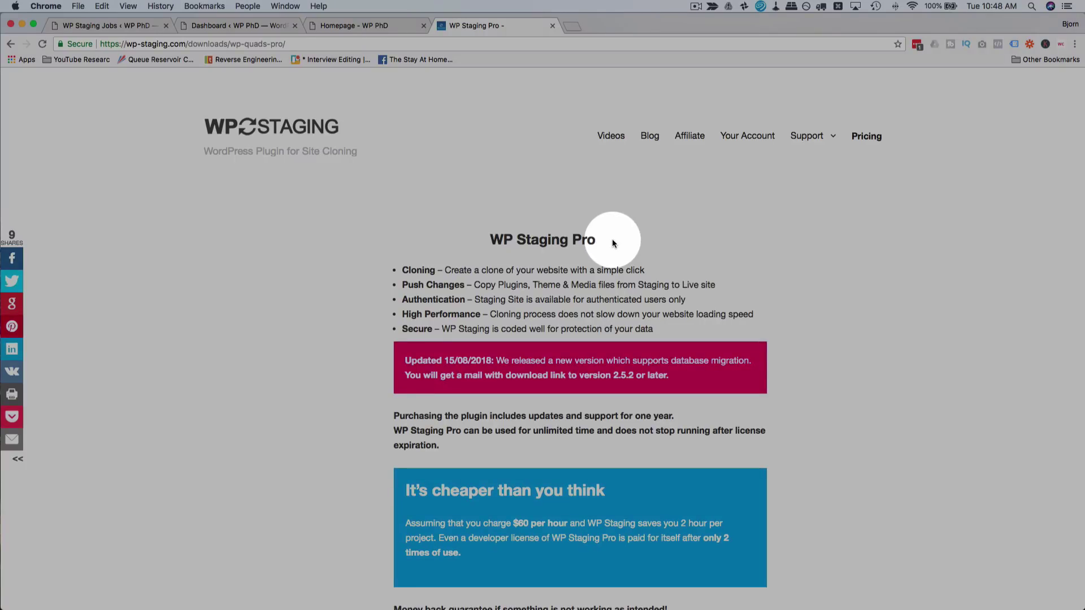
pyautogui.click(214, 26)
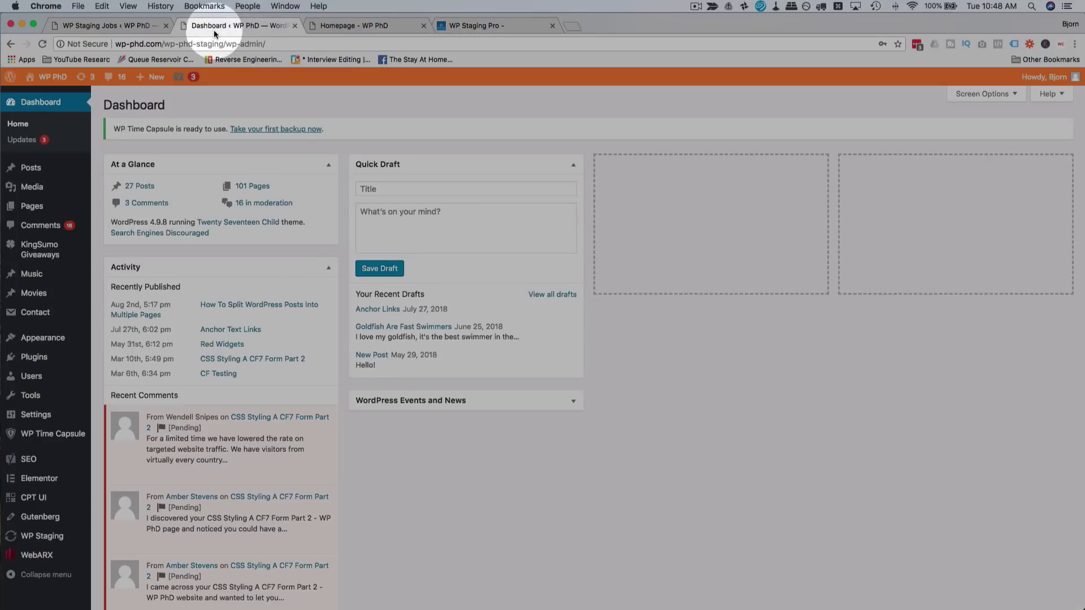